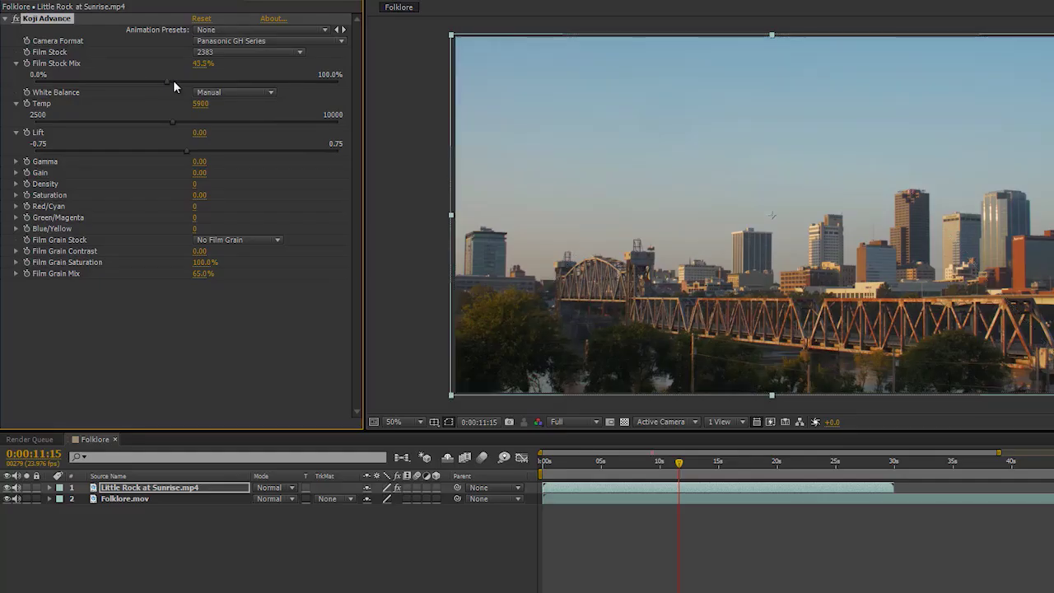
# - Raise Koji Advance's Film Stock Mix to about 82%
pyautogui.moveTo(229, 80); pyautogui.dragTo(322, 84)
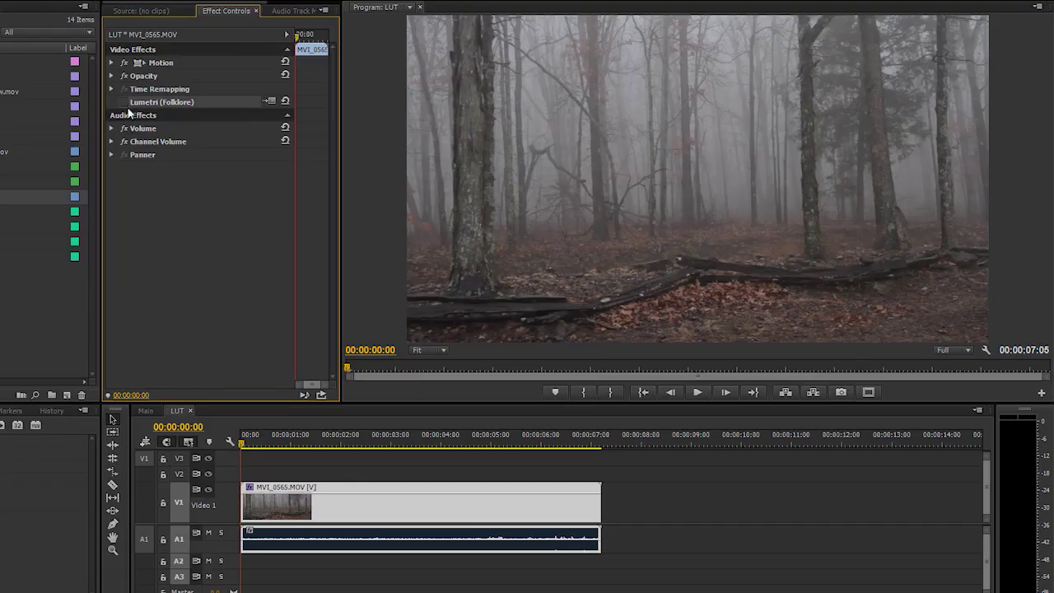
# - In Premiere, enable the Lumetri (Folklore) look on the foggy forest clip MVI_0565.MOV
pyautogui.click(126, 102)
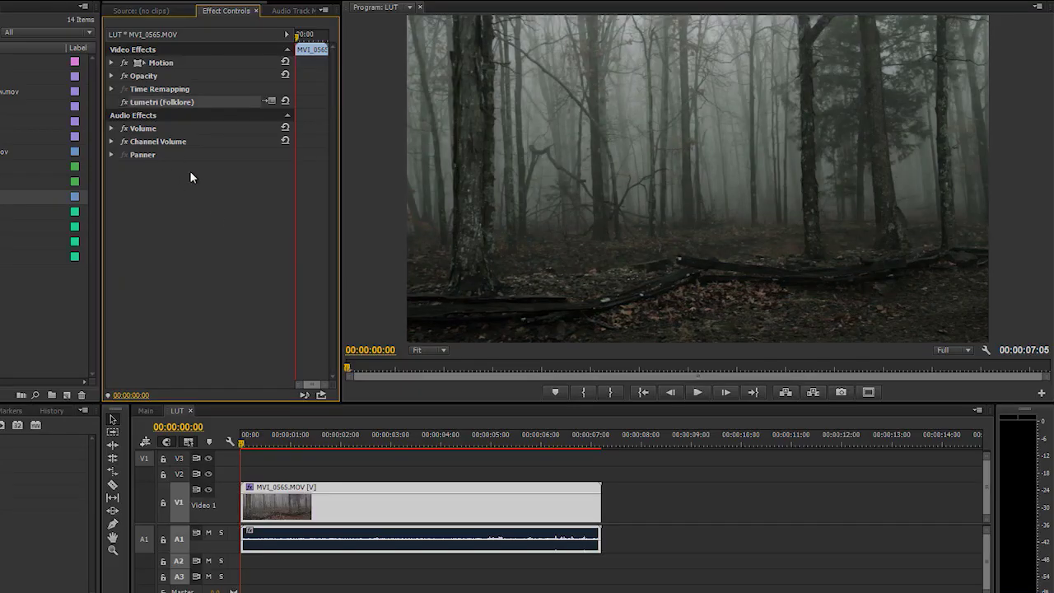
# - Play back the graded forest clip, then drag the chart grid's corner onto the ColorChecker's top-left swatch
pyautogui.click(246, 435)
pyautogui.press('space')
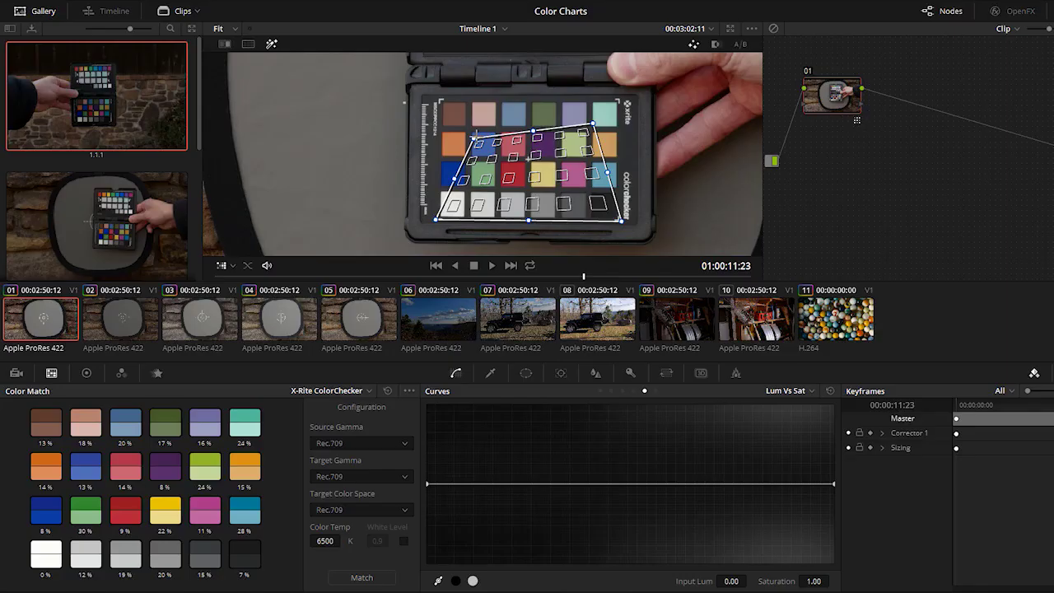
pyautogui.moveTo(472, 133); pyautogui.dragTo(437, 96)
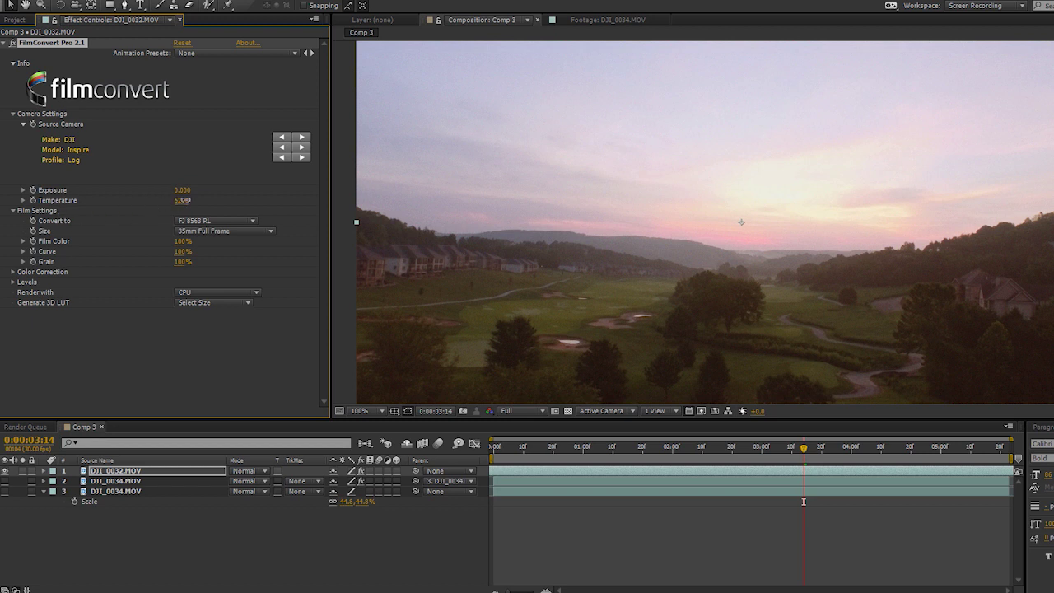
# - Set FilmConvert's Temperature on the drone sunset shot to about 7700
pyautogui.moveTo(187, 200); pyautogui.dragTo(191, 200)
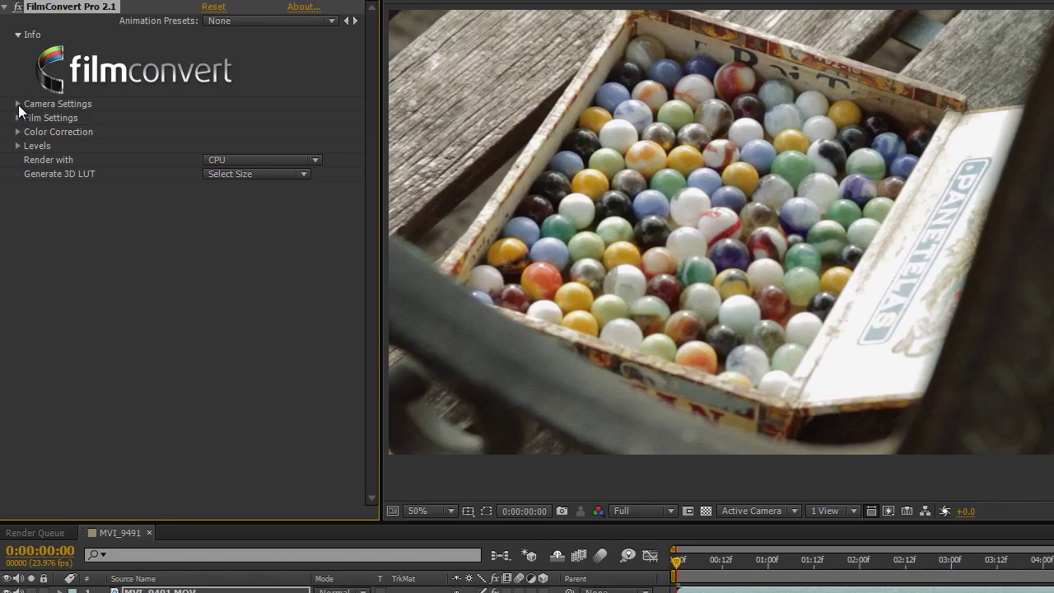
# - Pick Canon, 7D - 60D, Technicolor in FilmConvert's Camera Chooser and apply it
pyautogui.click(18, 105)
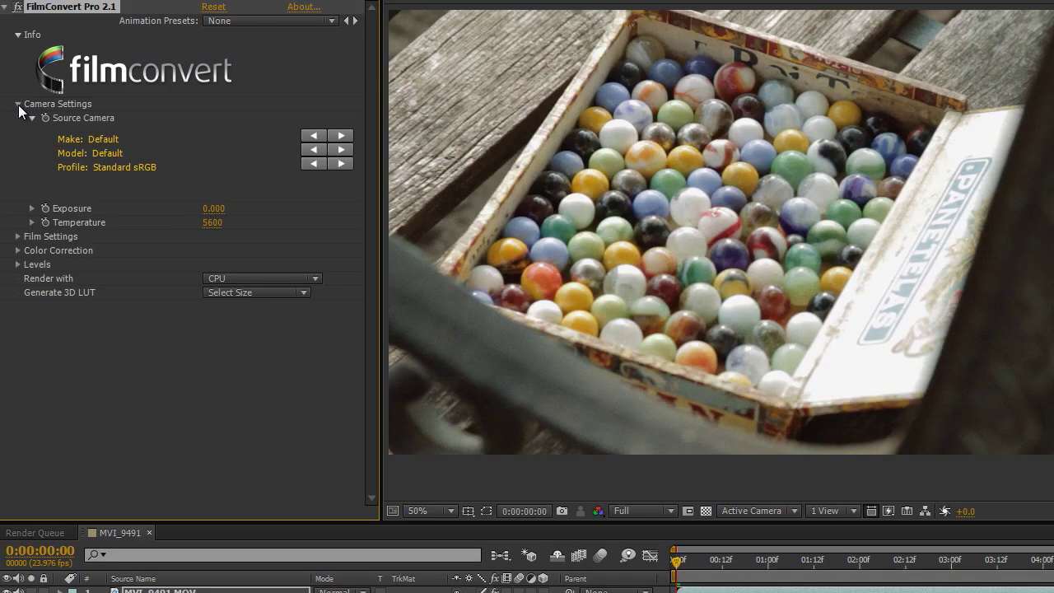
pyautogui.click(104, 139)
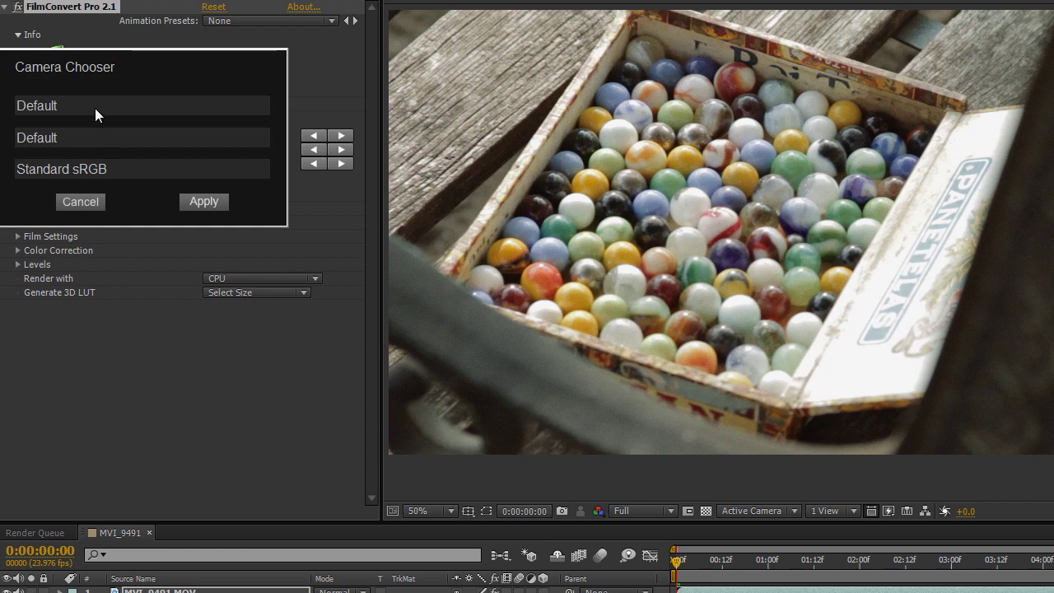
pyautogui.click(95, 108)
pyautogui.click(78, 163)
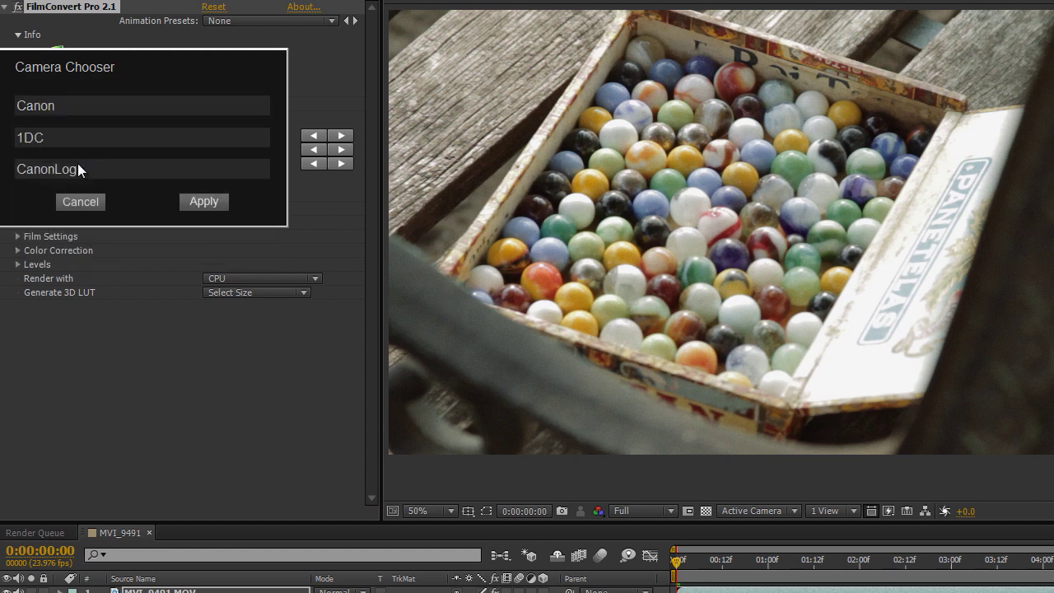
pyautogui.click(83, 138)
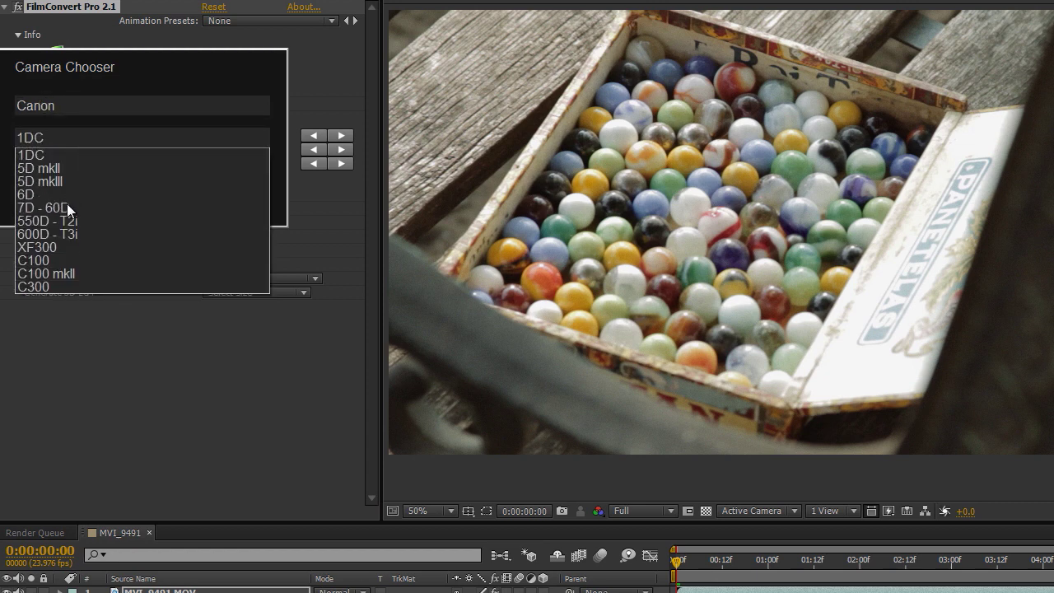
pyautogui.click(66, 204)
pyautogui.click(88, 170)
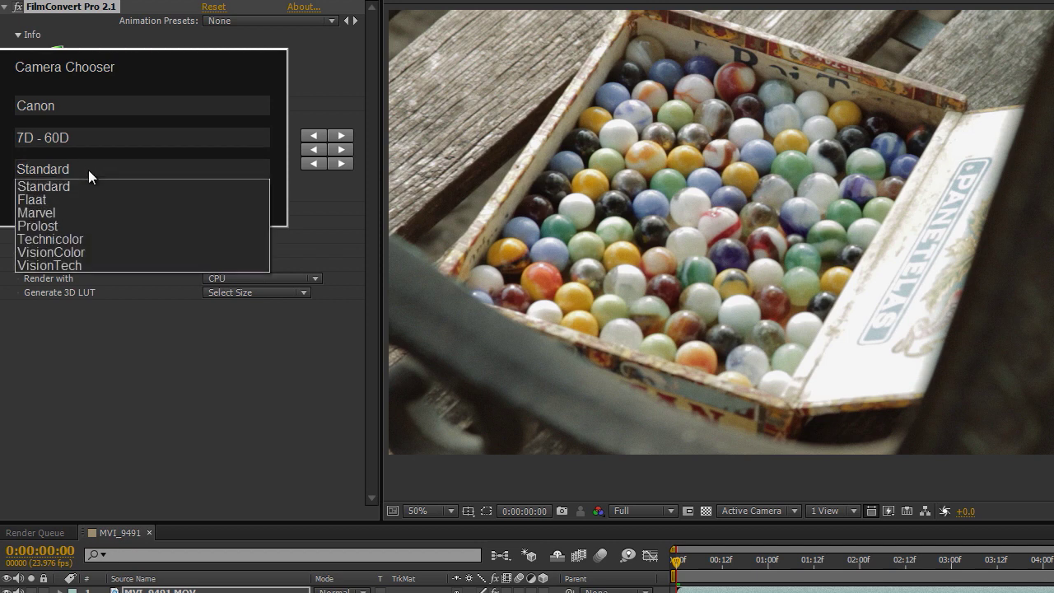
pyautogui.click(75, 240)
pyautogui.click(203, 202)
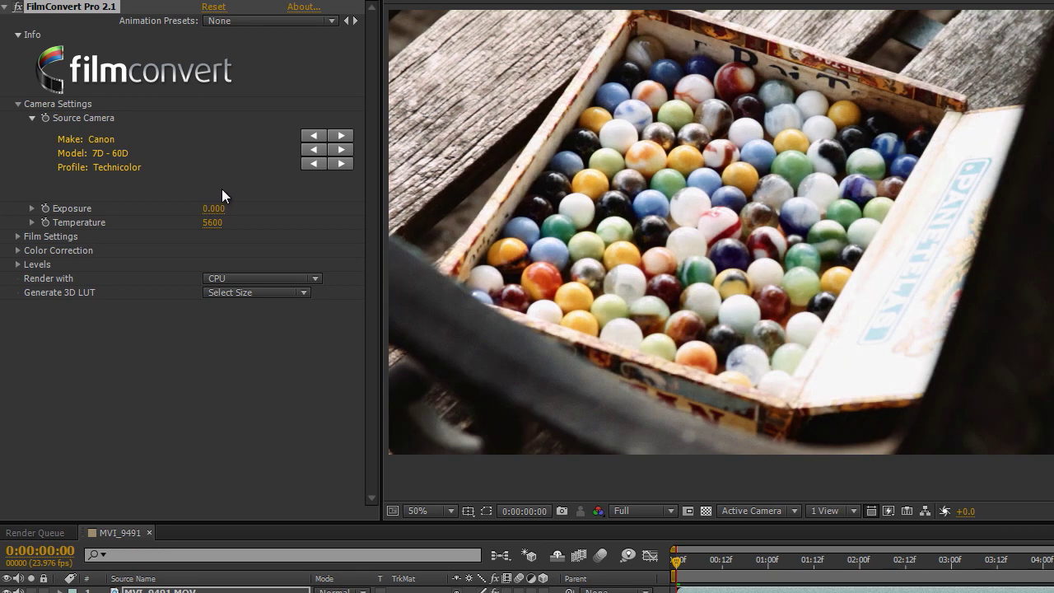
# - Collapse Camera Settings, expand Film Settings and show the Convert to film stock list
pyautogui.click(16, 103)
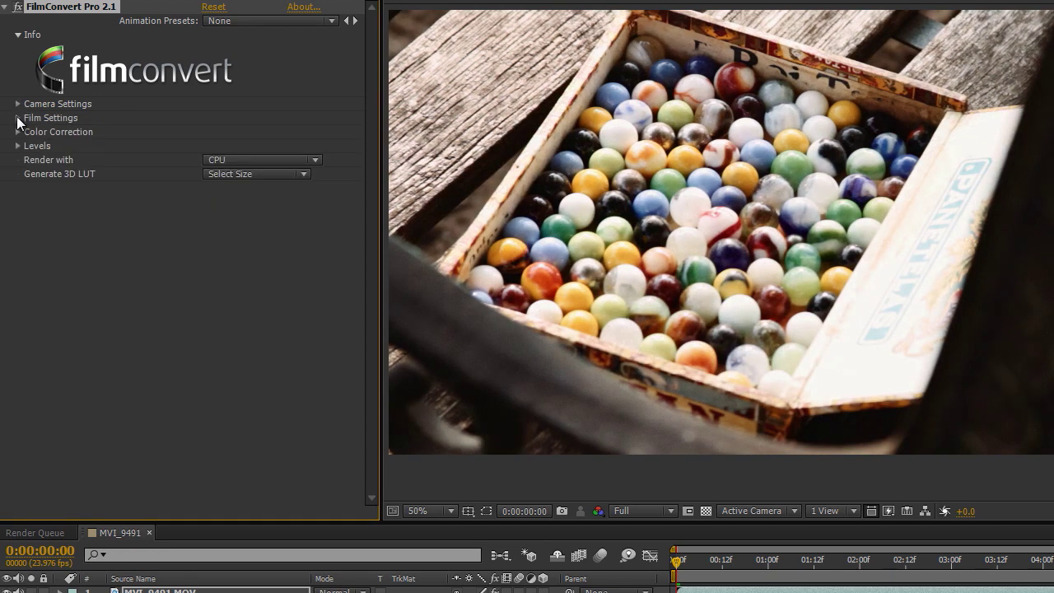
pyautogui.click(16, 118)
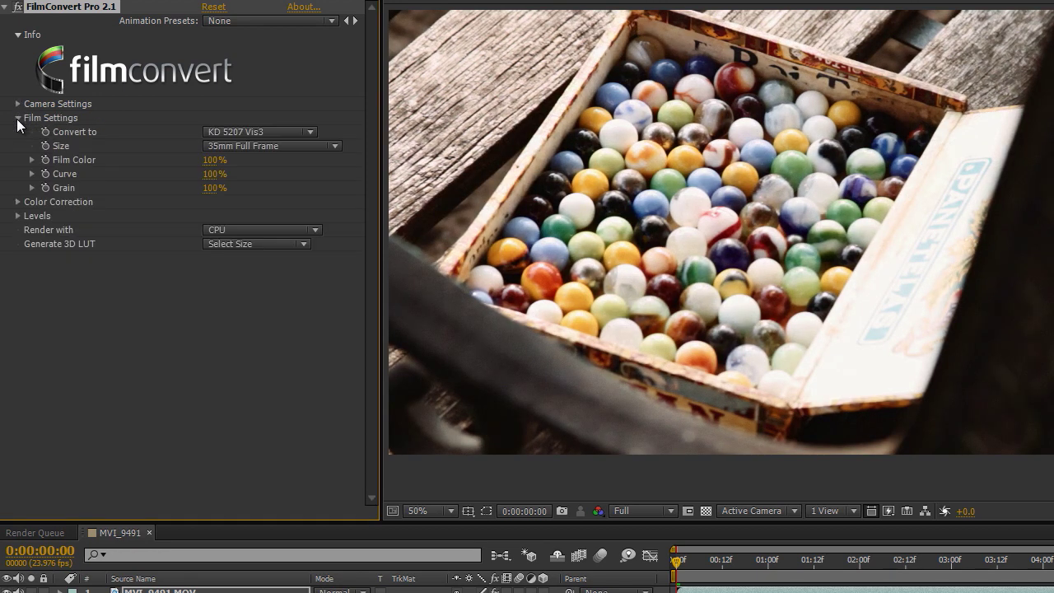
pyautogui.click(310, 132)
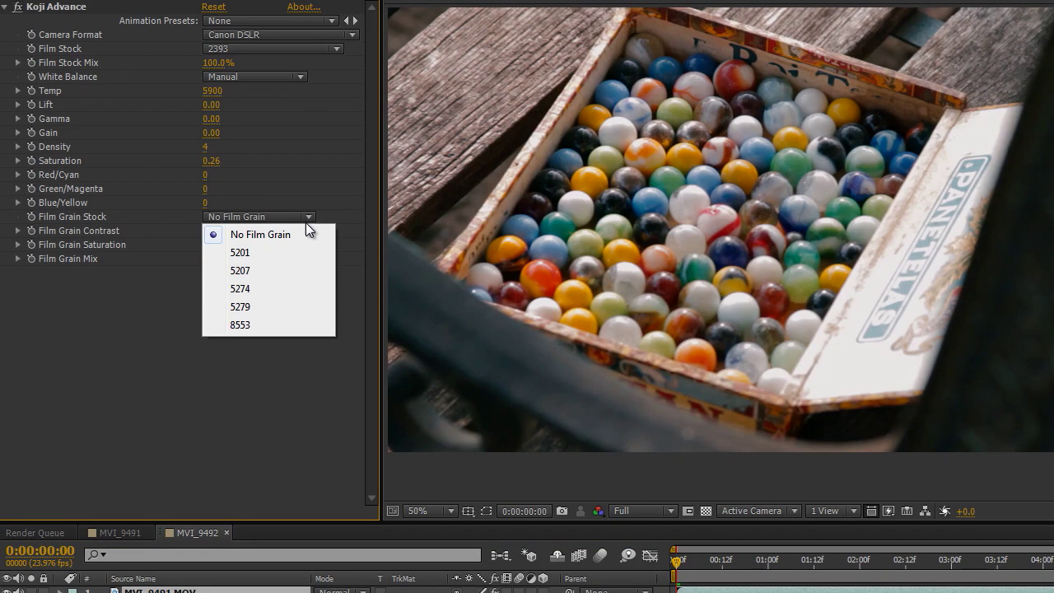
# - Set Koji Advance's Film Grain Stock to 5279 and lower Film Grain Saturation below 100%
pyautogui.click(278, 301)
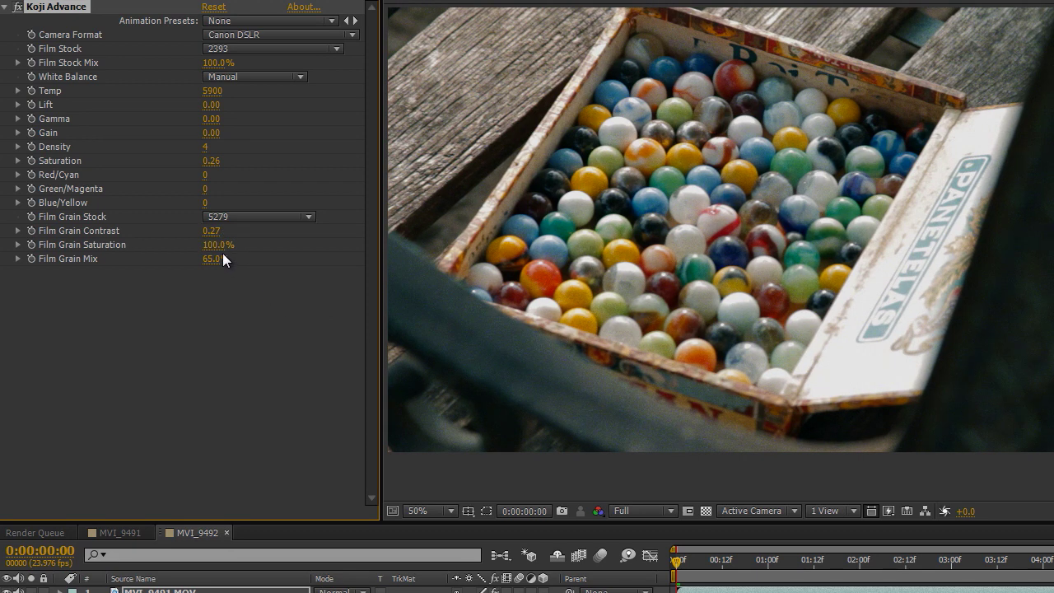
pyautogui.moveTo(217, 245); pyautogui.dragTo(177, 245)
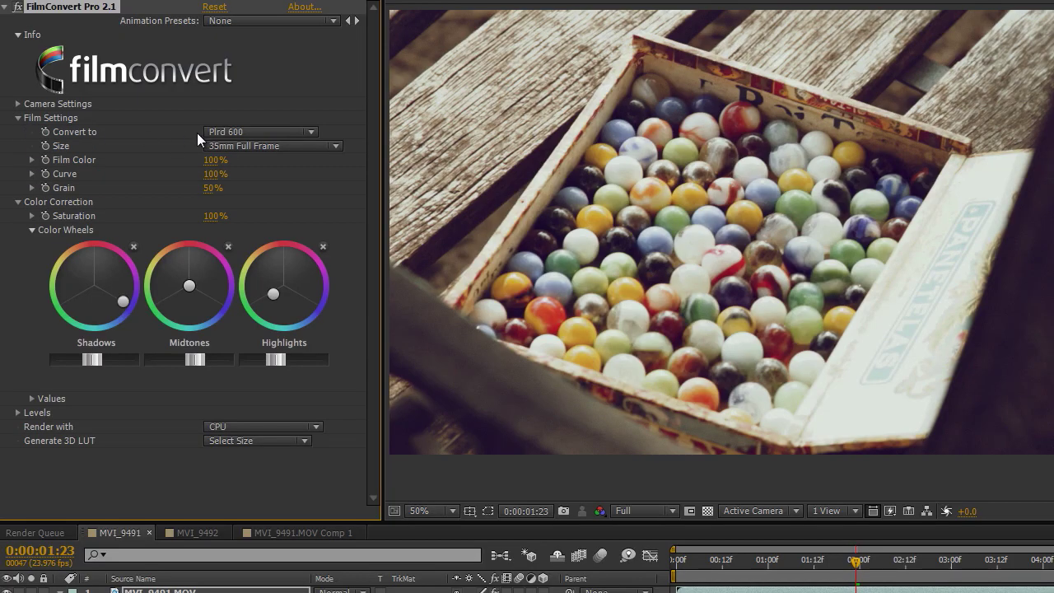
# - Change FilmConvert's film Size from 35mm Full Frame to Super 16 and zoom the viewer to 100%
pyautogui.click(306, 146)
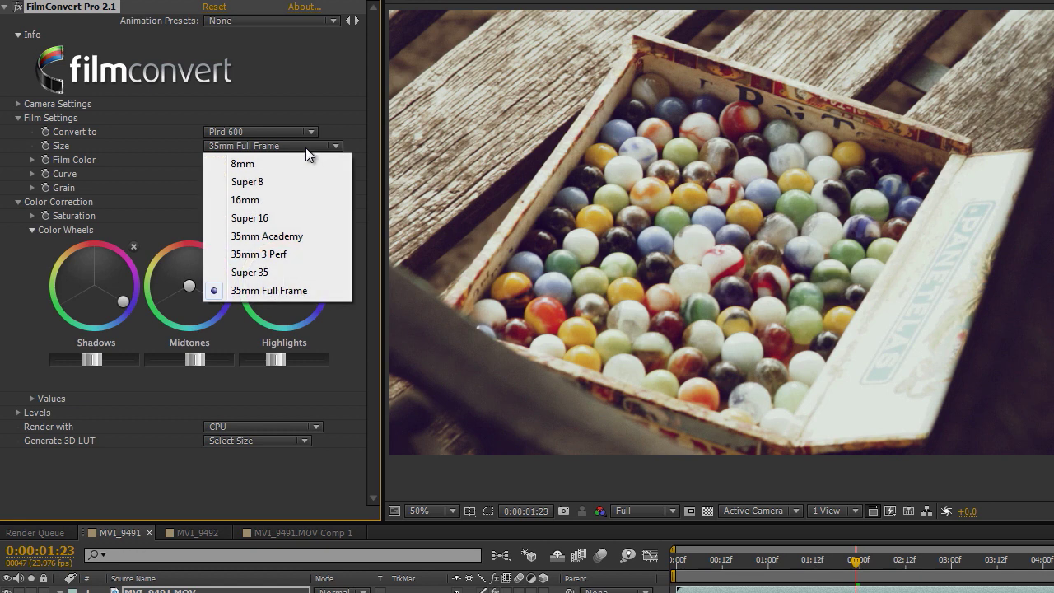
pyautogui.click(294, 221)
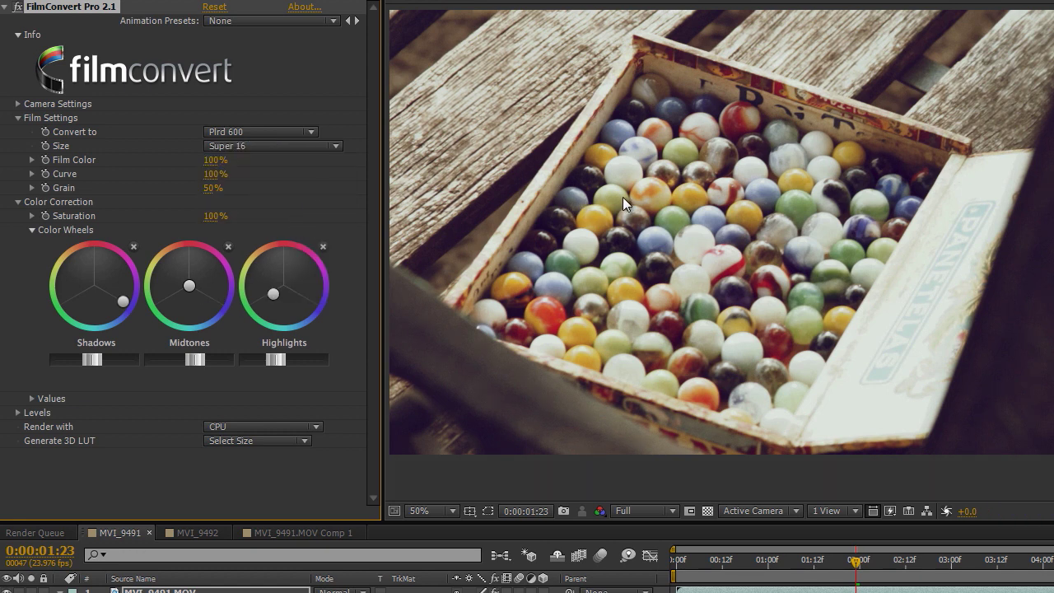
pyautogui.scroll(3, 623, 197)
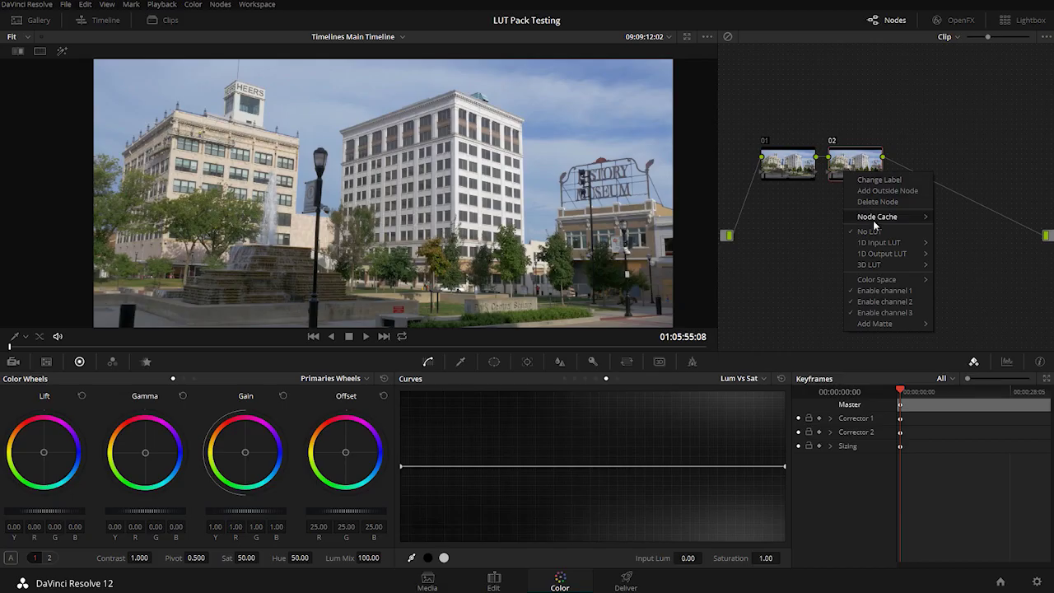
# - Apply the Film Looks LUT Rec709 Fujifilm 3513DI D55 to node 02
pyautogui.moveTo(877, 264)
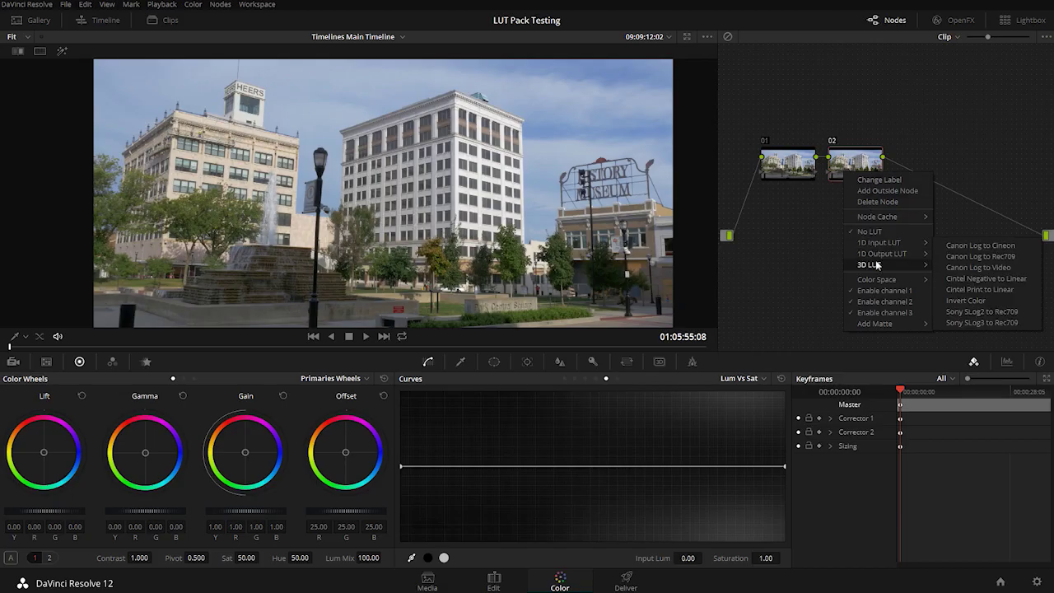
pyautogui.moveTo(963, 334)
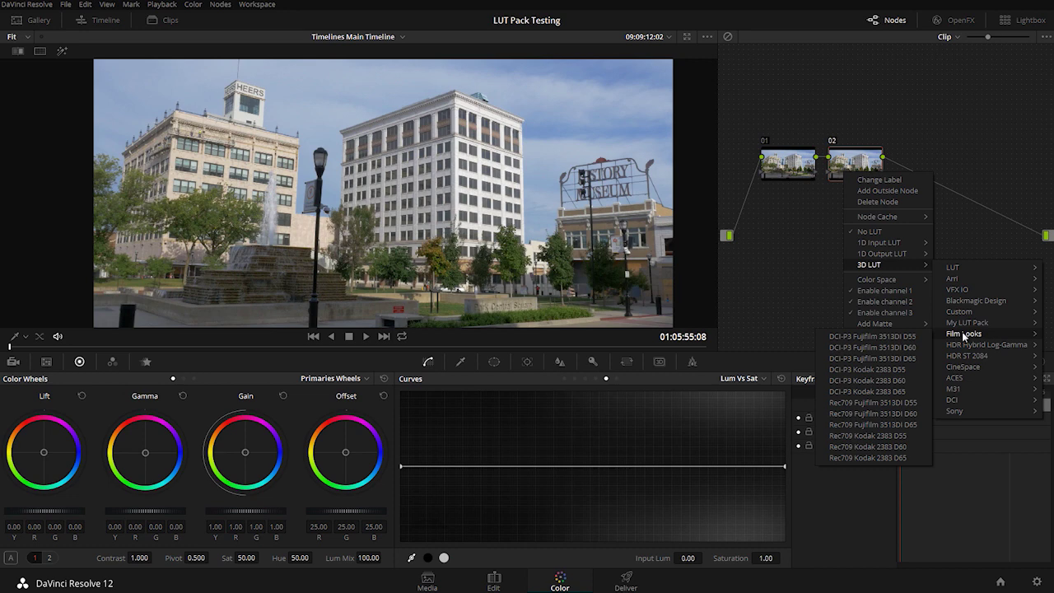
pyautogui.click(872, 402)
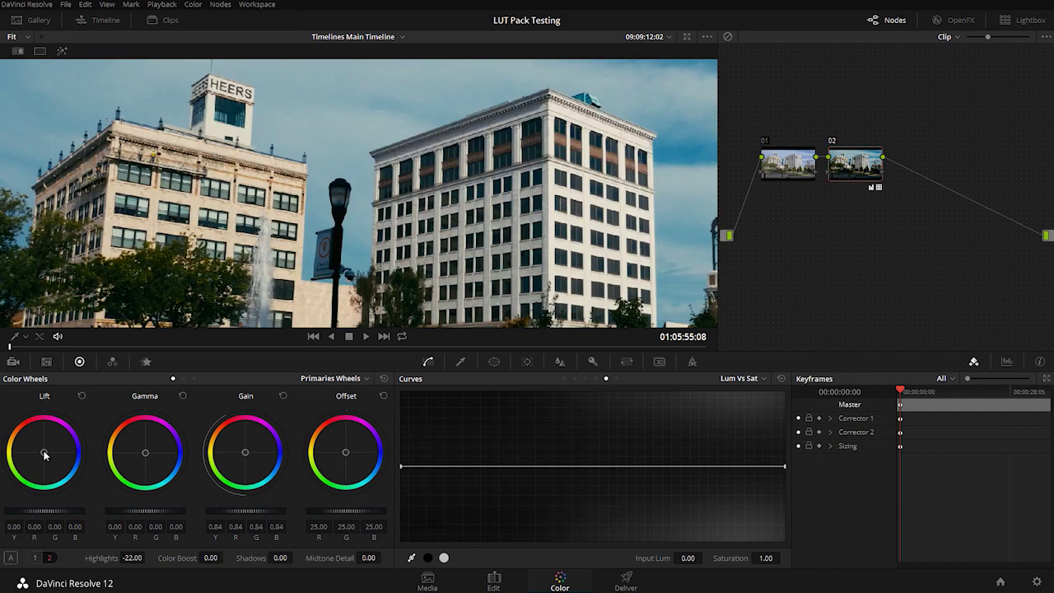
# - Tint the Lift slightly toward red/magenta and adjust Shadow on the Log wheels
pyautogui.moveTo(44, 452); pyautogui.dragTo(56, 437)
pyautogui.click(195, 379)
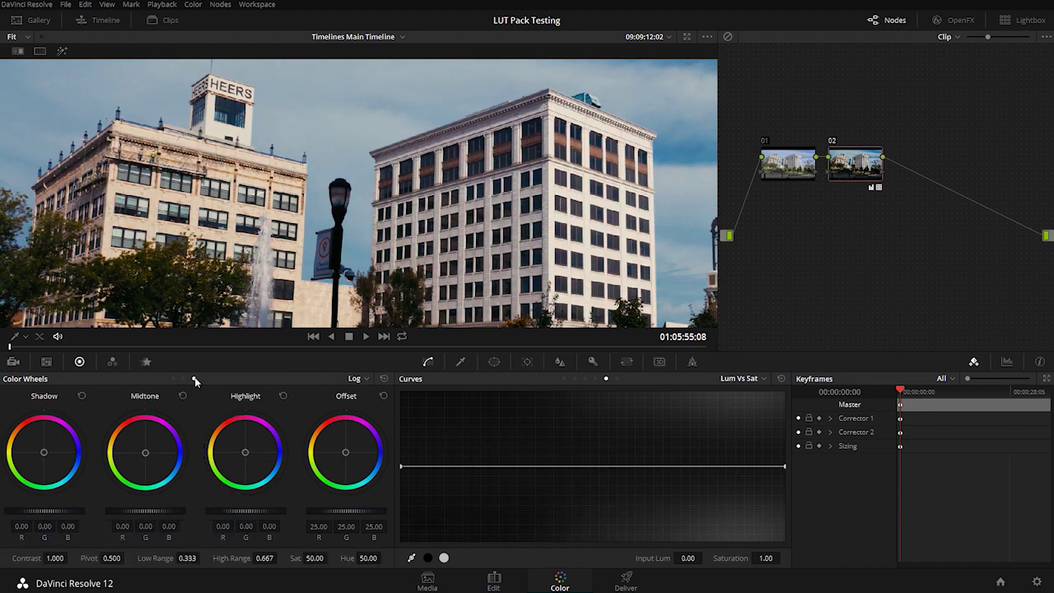
pyautogui.moveTo(61, 514)
pyautogui.mouseDown()
pyautogui.moveTo(17, 515)
pyautogui.moveTo(138, 511)
pyautogui.moveTo(63, 510)
pyautogui.mouseUp()
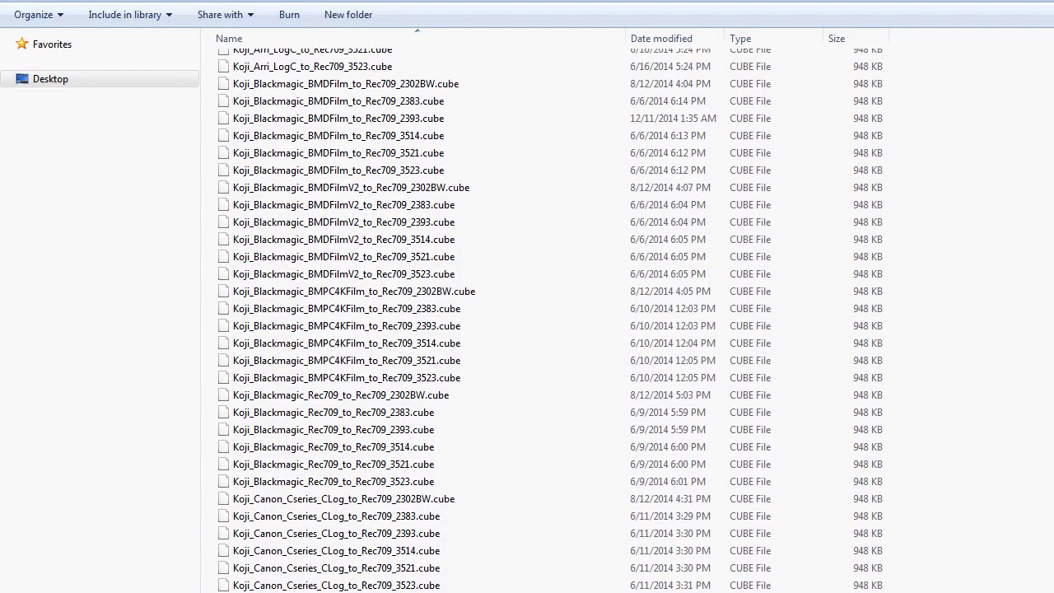
# - Browse the Koji .cube LUT files, then set Koji Advance's Film Stock to 2393 on the forest dog clip
pyautogui.scroll(-5, 549, 319)
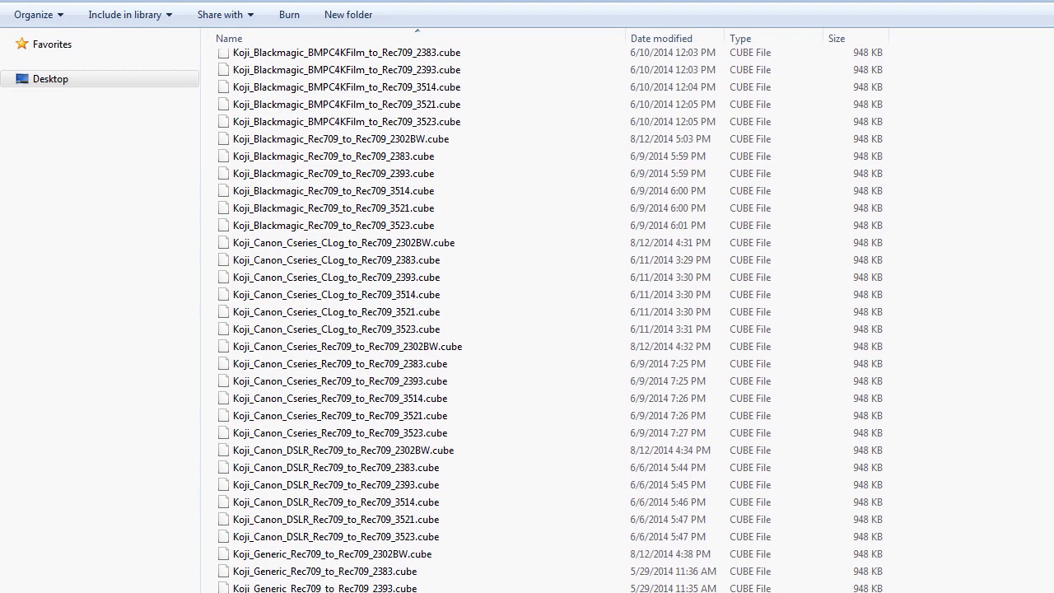
pyautogui.scroll(-6, 549, 319)
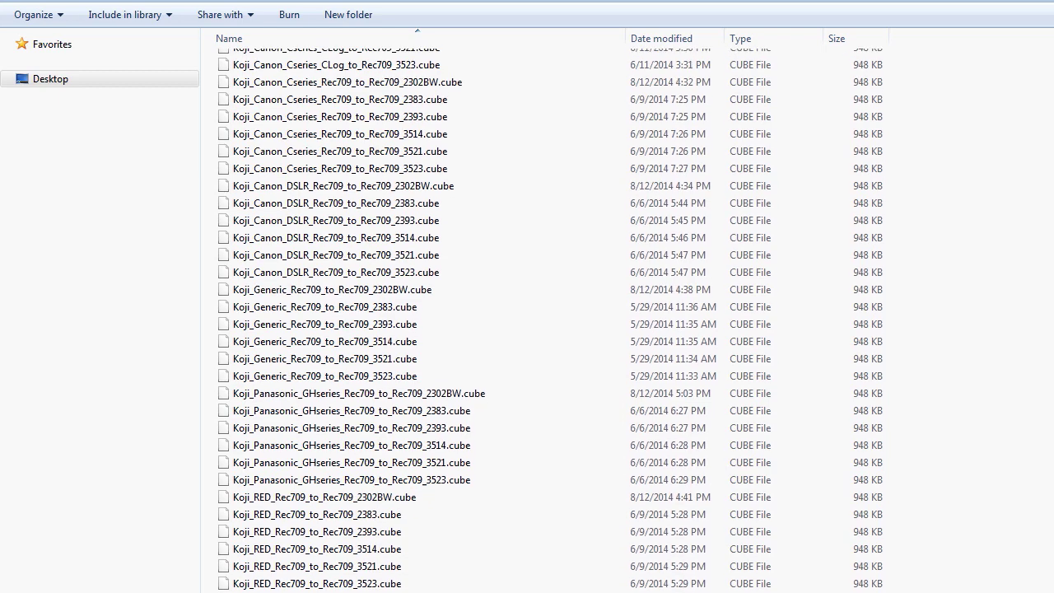
pyautogui.scroll(-1, 549, 319)
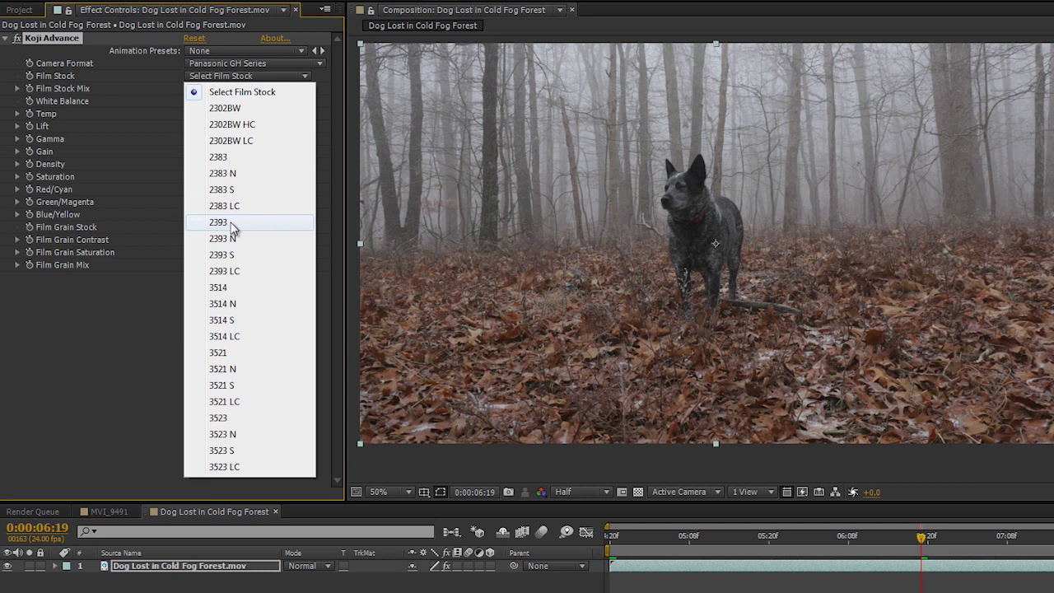
pyautogui.click(218, 222)
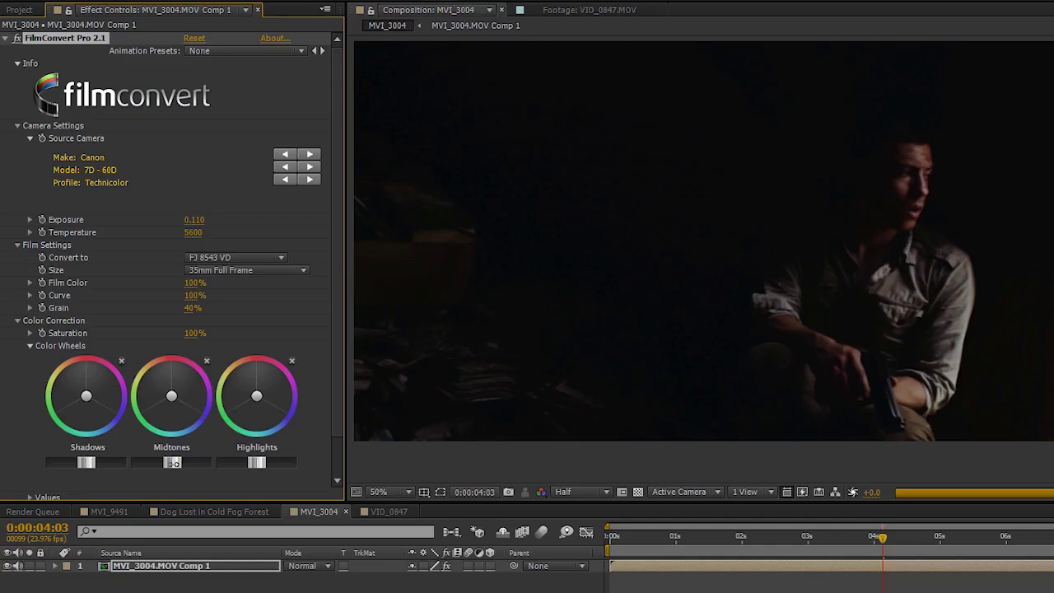
# - Nudge FilmConvert's Midtones slider slightly right to brighten the dark gun shot
pyautogui.moveTo(179, 464); pyautogui.dragTo(182, 464)
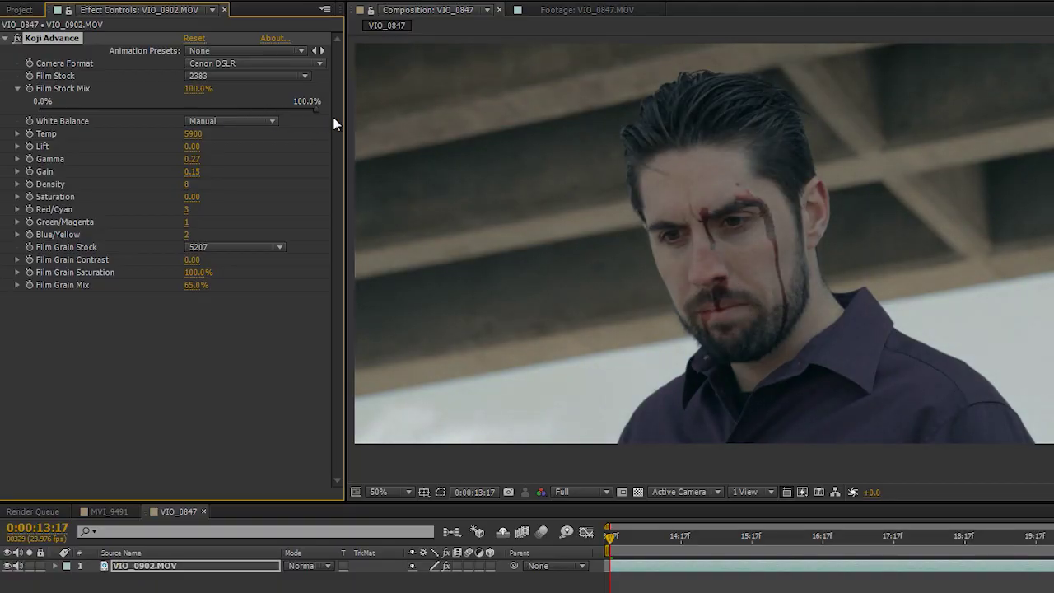
# - Compare Koji Advance on and off, then raise its Blue/Yellow from 2 to 5 on VIO_0902.MOV
pyautogui.click(17, 39)
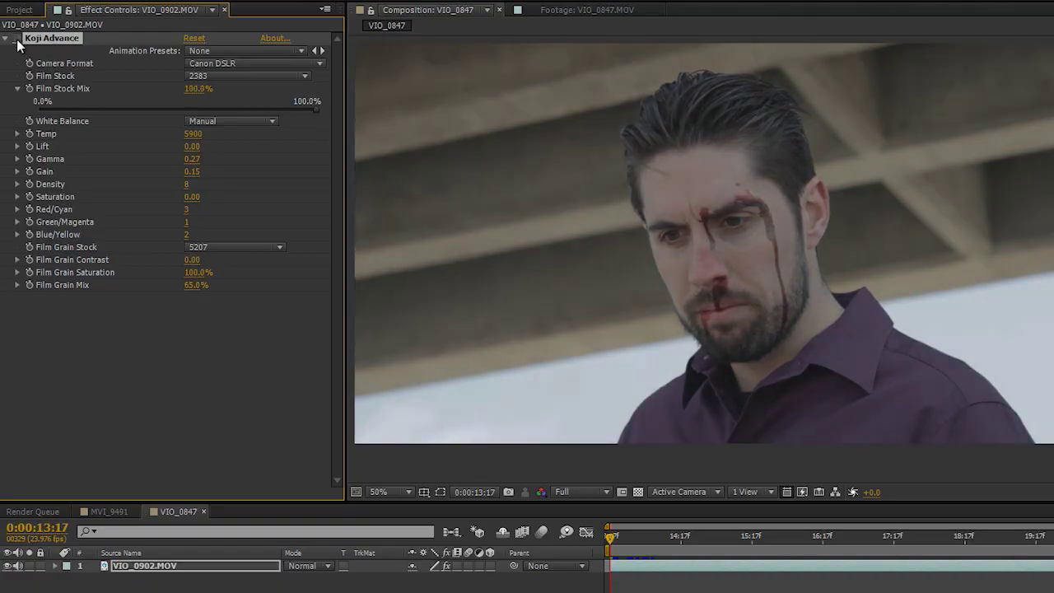
pyautogui.click(17, 39)
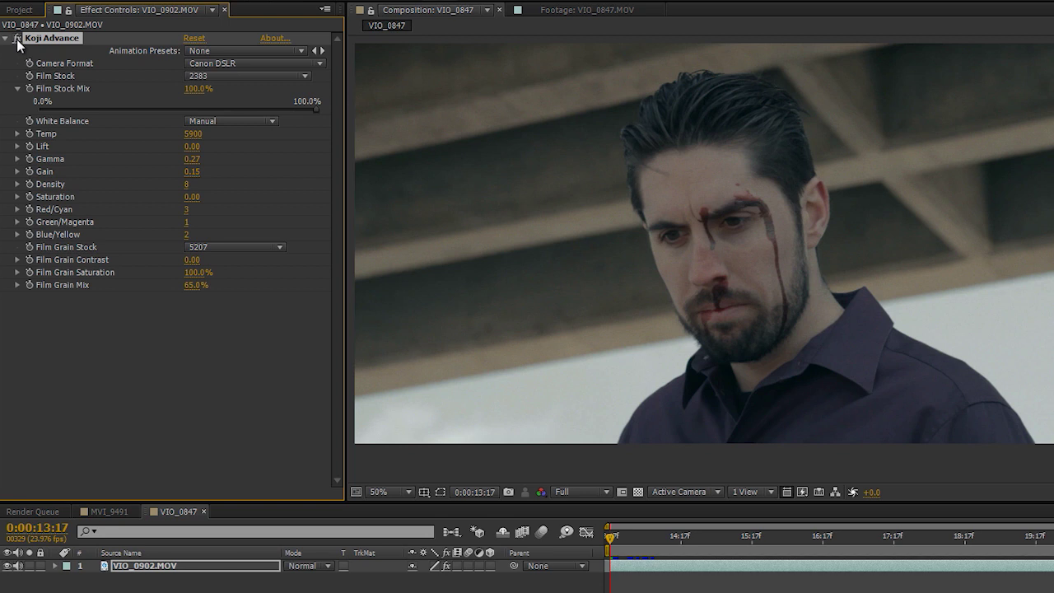
pyautogui.click(187, 235)
pyautogui.write('5')
pyautogui.press('Return')
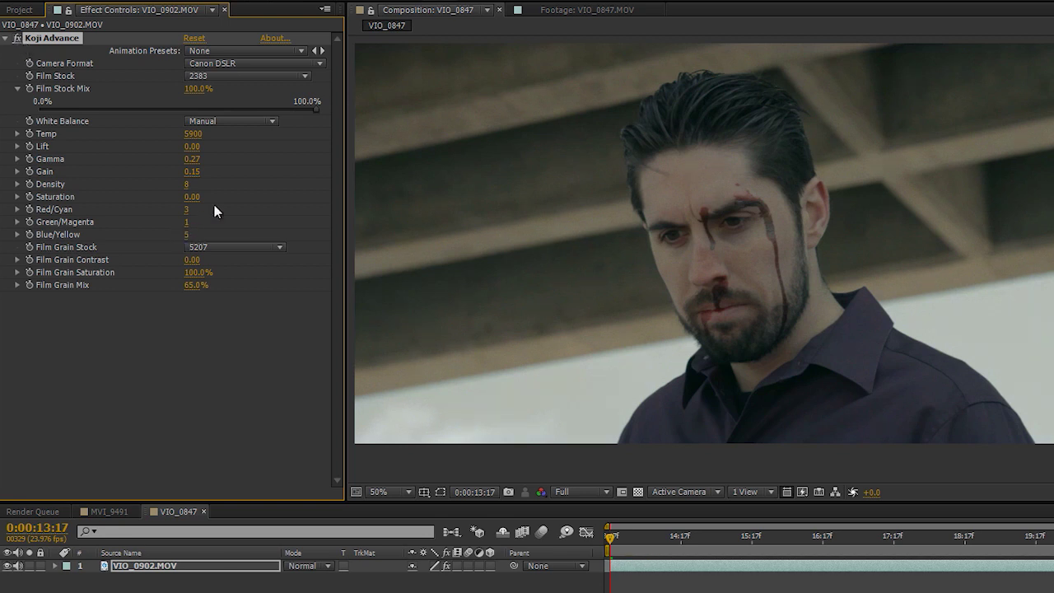